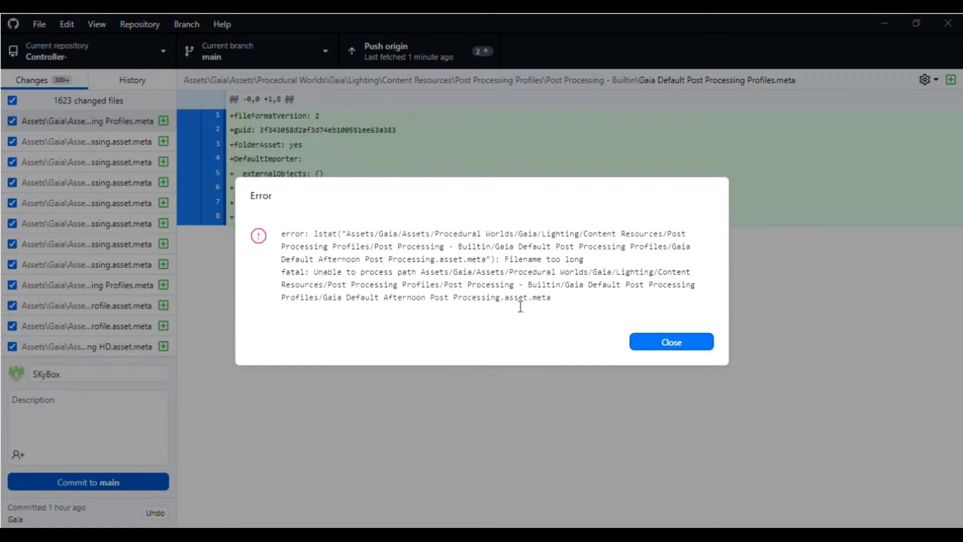
Step: Highlight the 'Filename too long' message in the commit error and close the dialog
drag(503, 260, 584, 259)
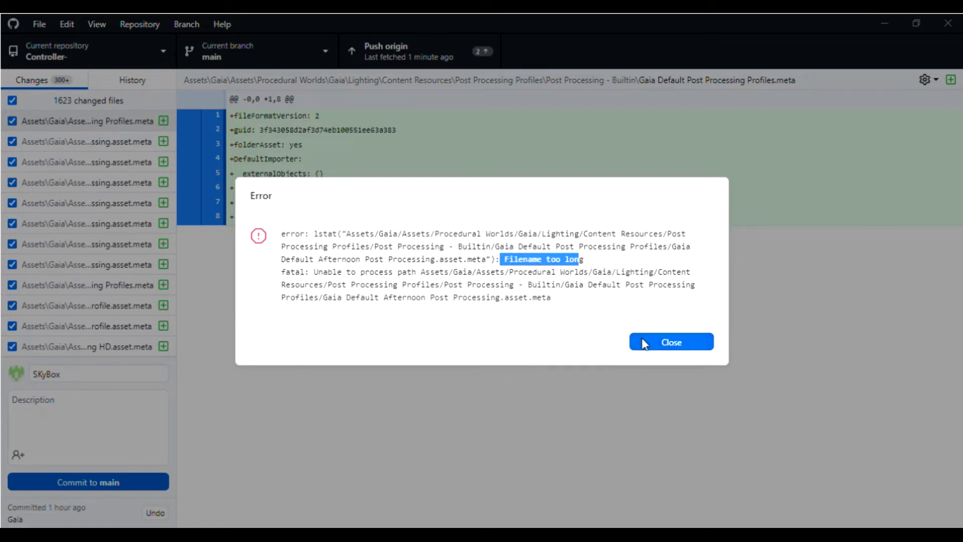
click(671, 342)
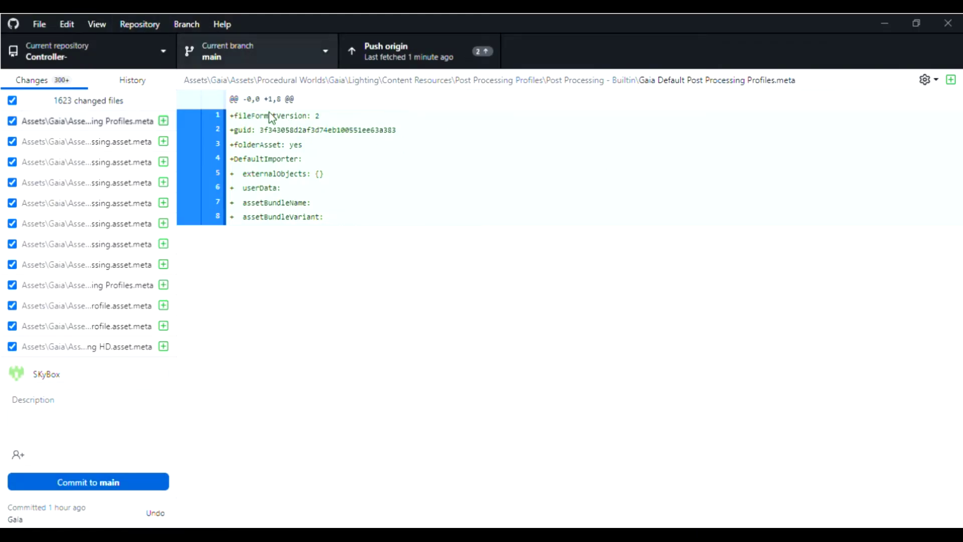
Step: Show the FigtingProject repository in Explorer, glance at .vsconfig in Notepad, and enter .git
click(140, 23)
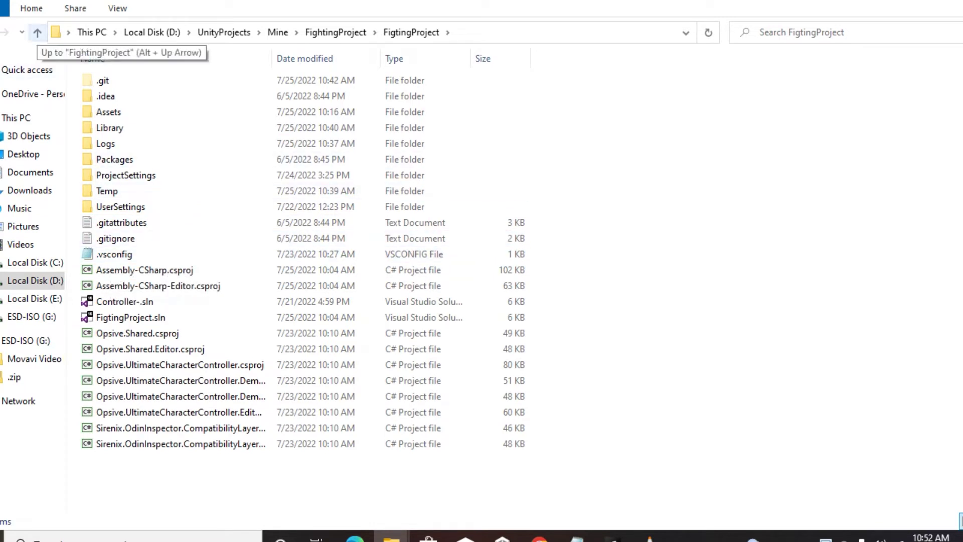
double_click(115, 254)
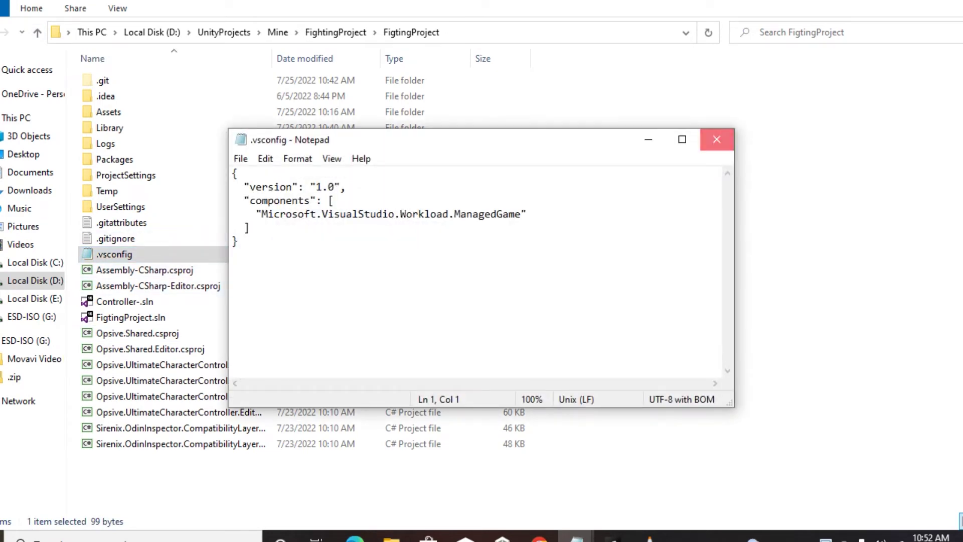
click(716, 140)
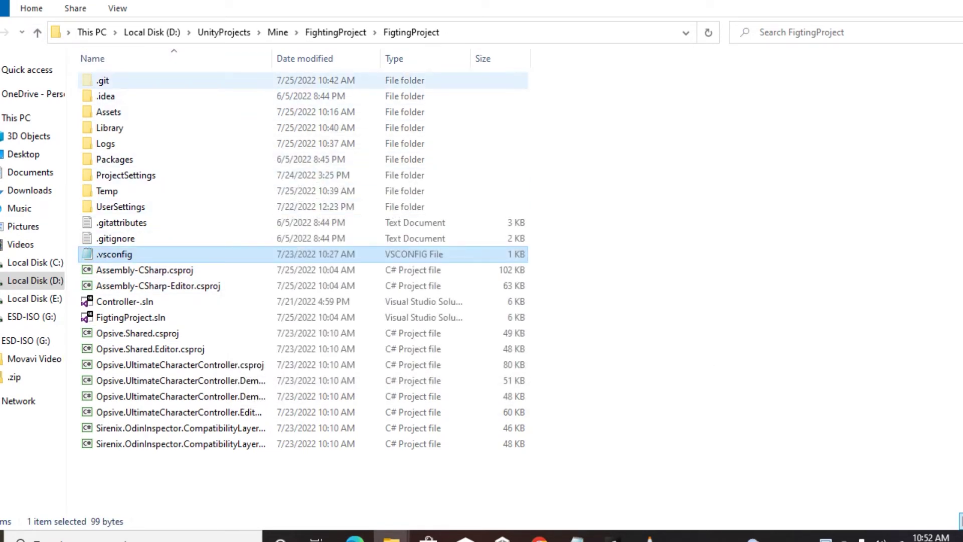
double_click(103, 80)
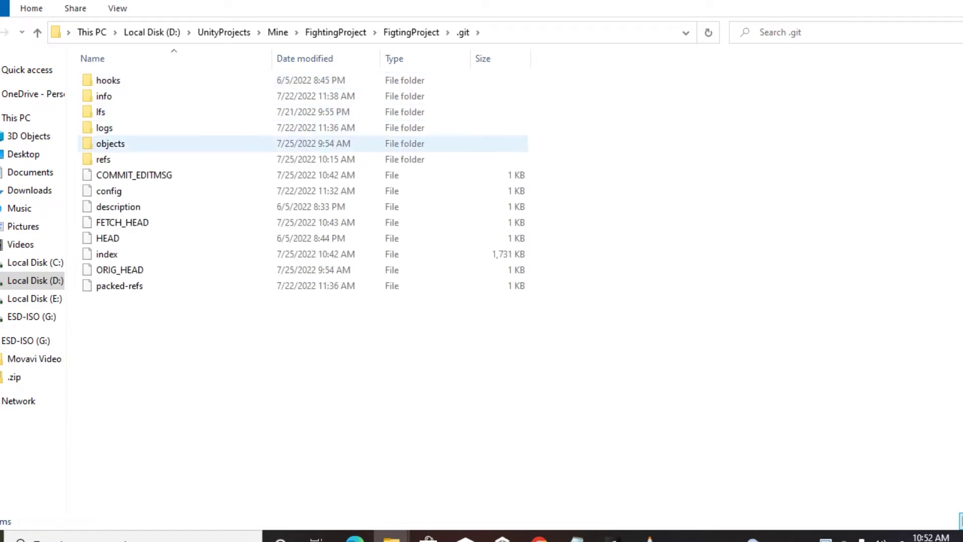
Step: Open the .git config file in Notepad using the Open with dialog
click(109, 190)
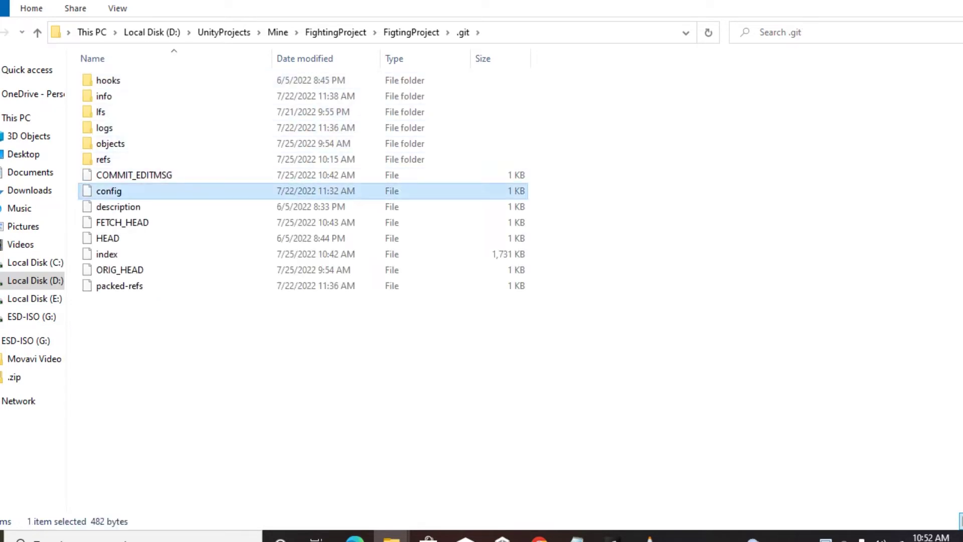
key(Return)
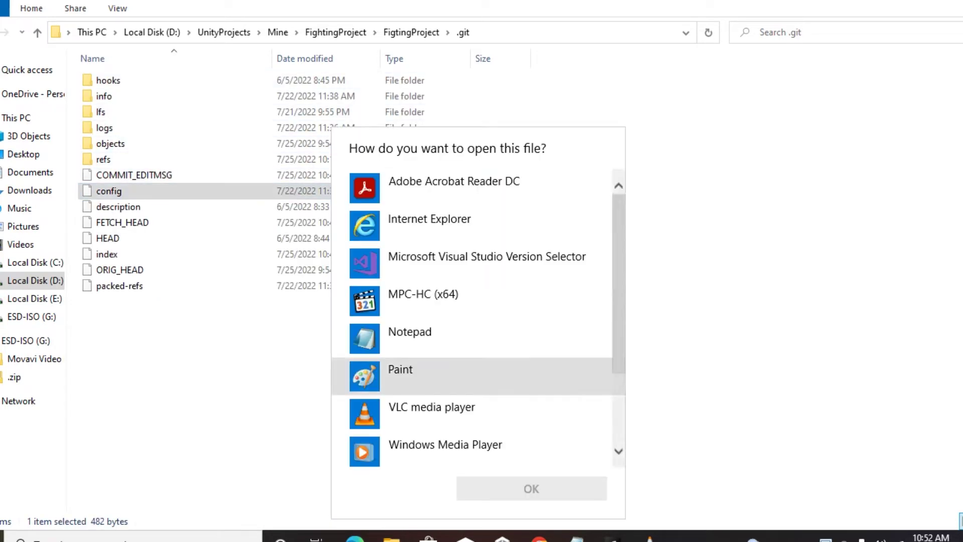
click(473, 338)
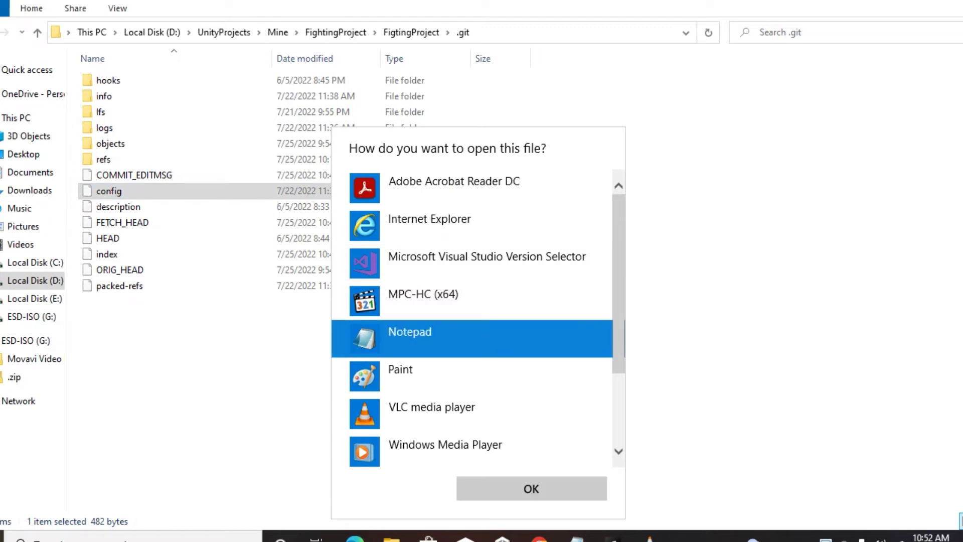
click(531, 489)
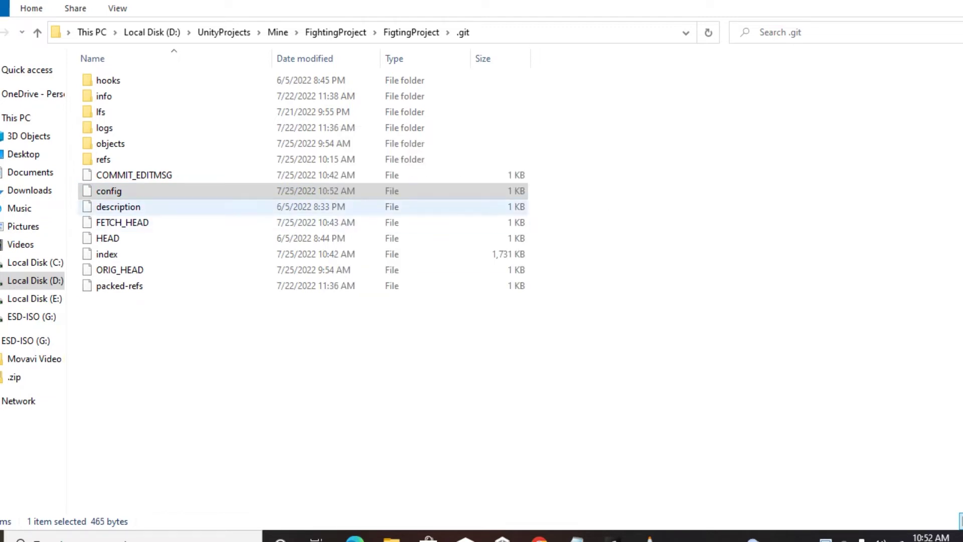
Step: Add 'longpaths = true' after ignorecase in config, save, close Notepad, and return to GitHub Desktop
click(275, 268)
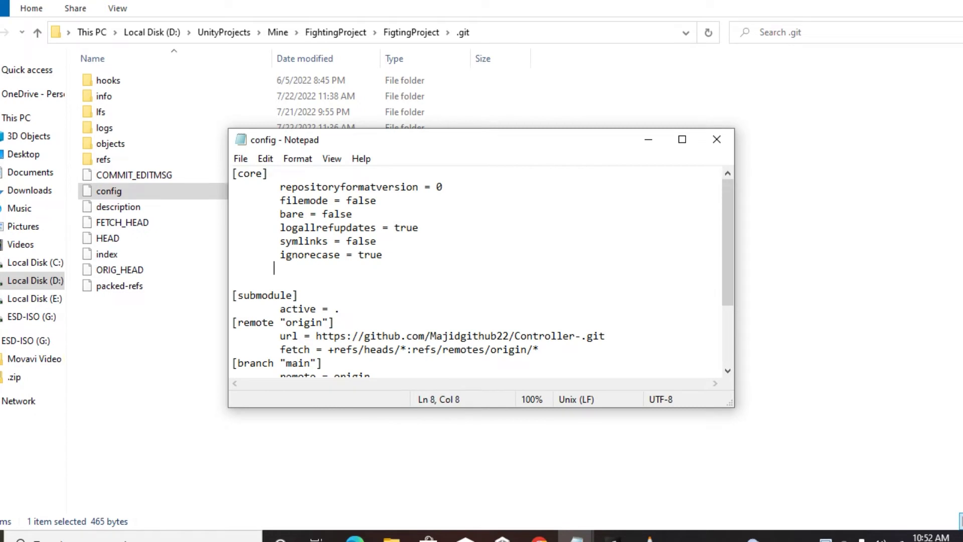
text(longpaths = true)
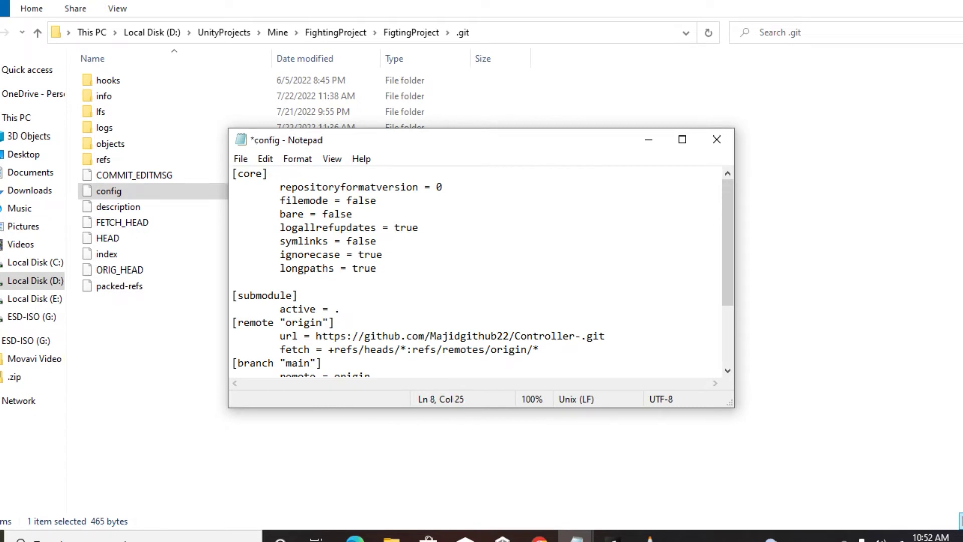
key(ctrl+s)
click(716, 139)
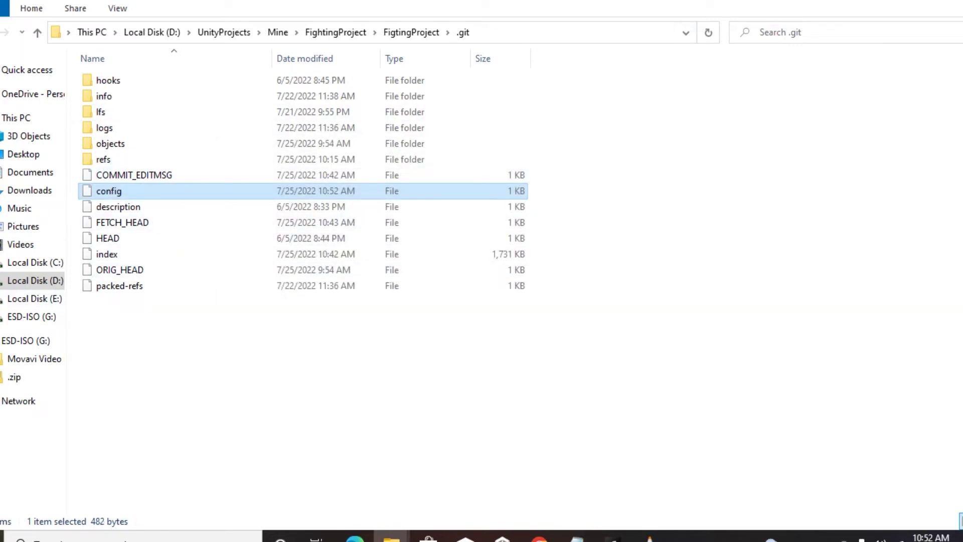
key(alt+Tab)
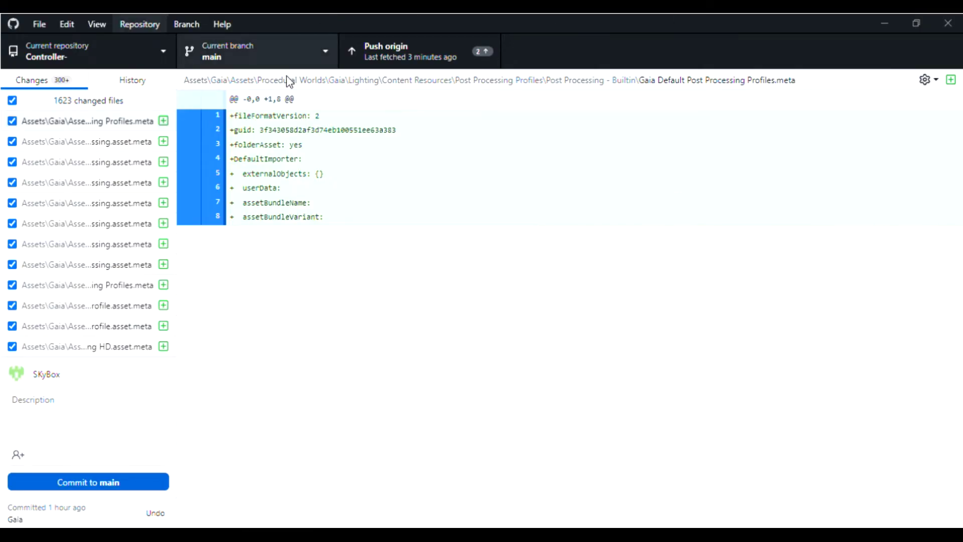
Step: Commit the 1,623 changed files to main, push to origin, and enter the Mine folder
click(123, 485)
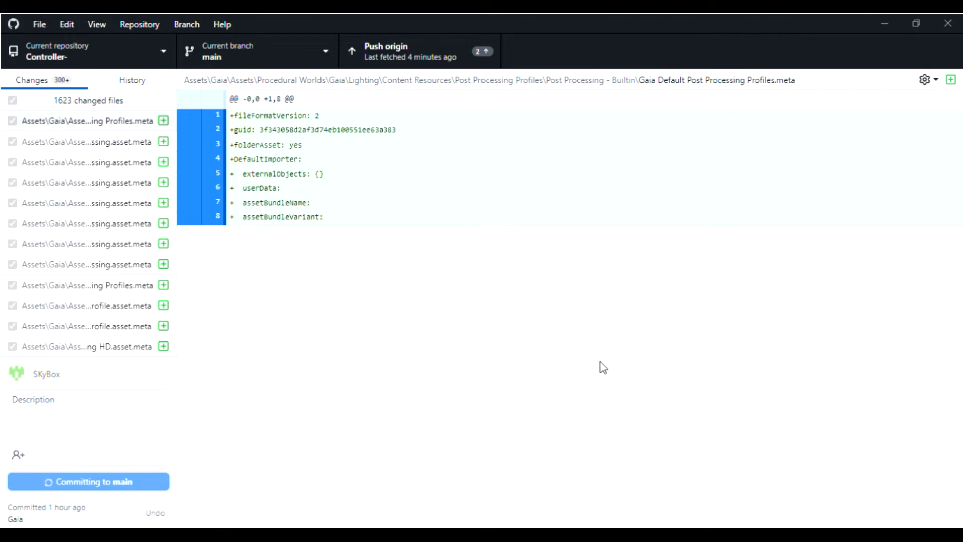
key(ctrl+p)
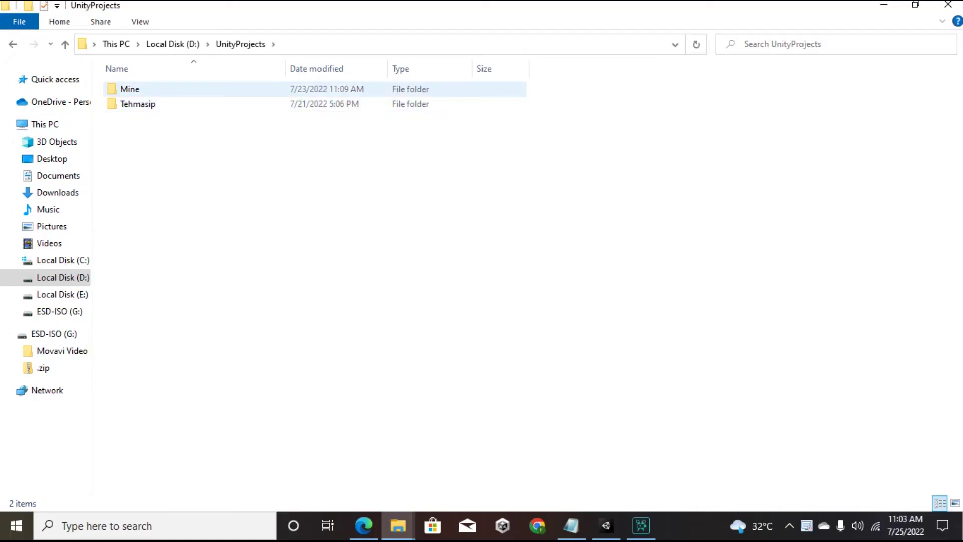
double_click(130, 89)
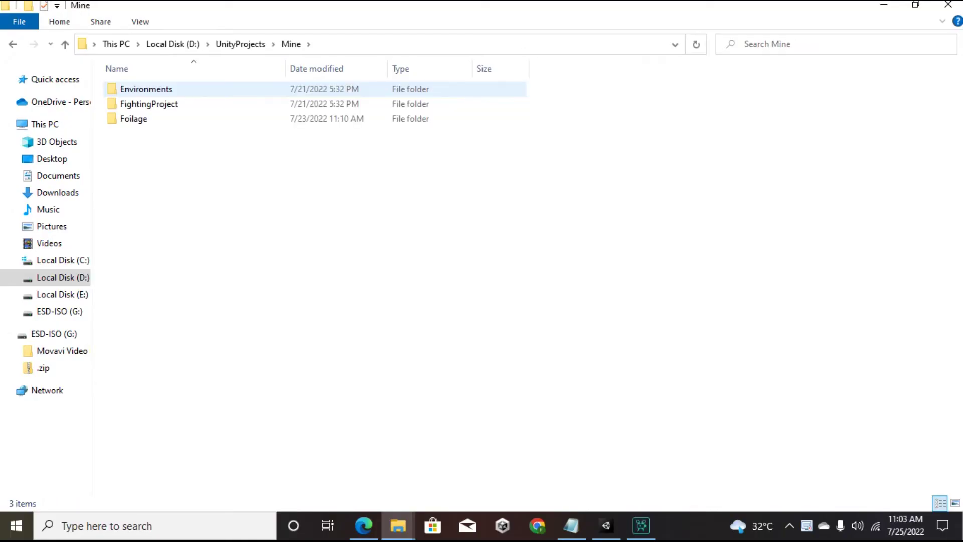
Step: Launch Git Bash Here on the FigtingProject folder inside FightingProject
double_click(148, 104)
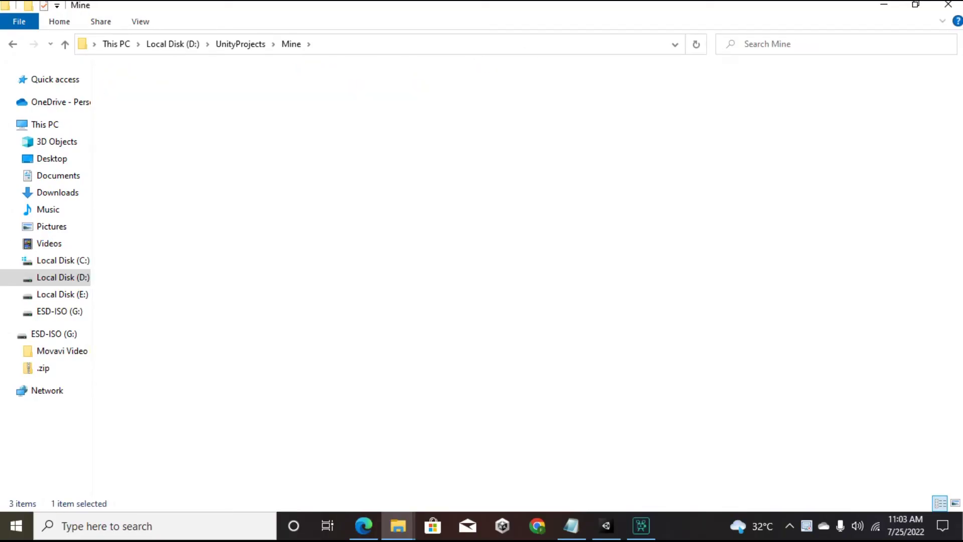
right_click(133, 75)
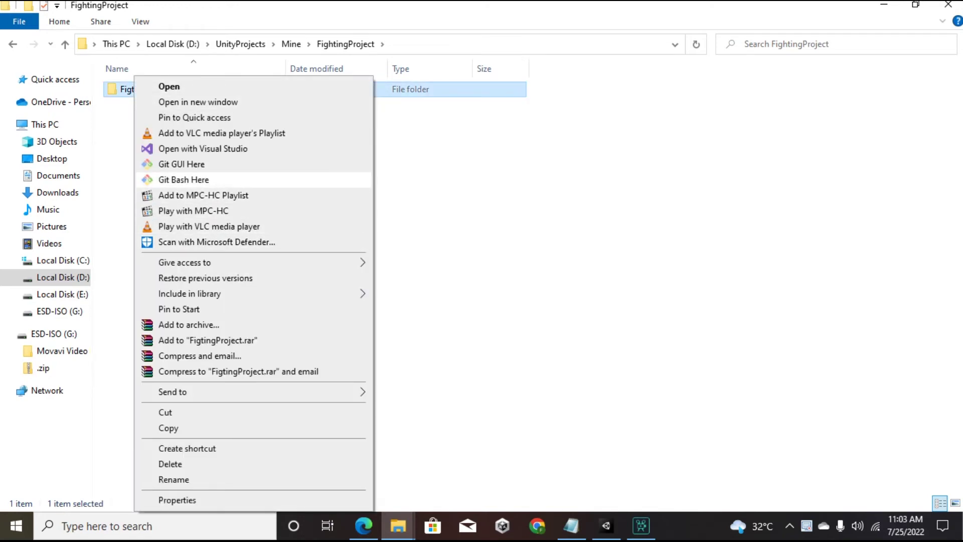
click(184, 179)
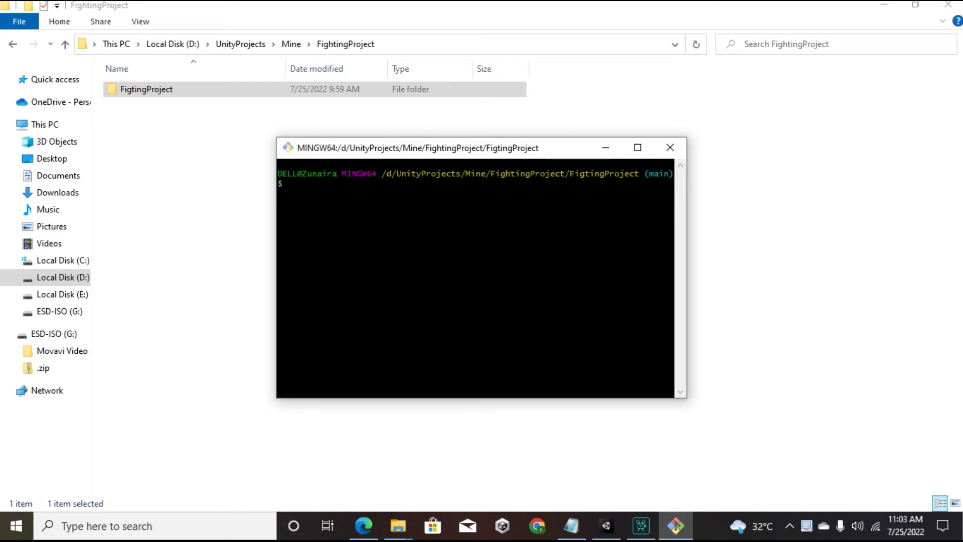
text(git s)
text(tatus)
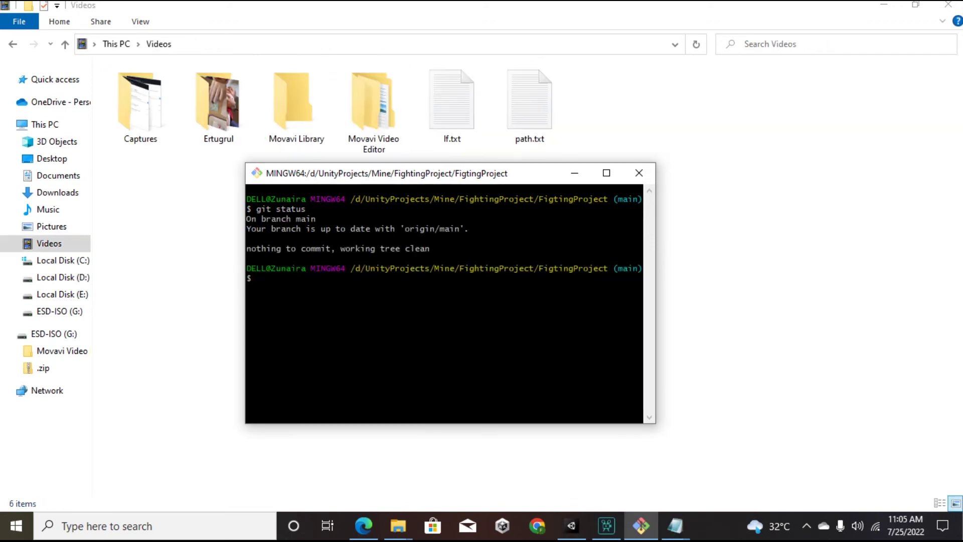
text(git con)
text(fig cor)
text(e.)
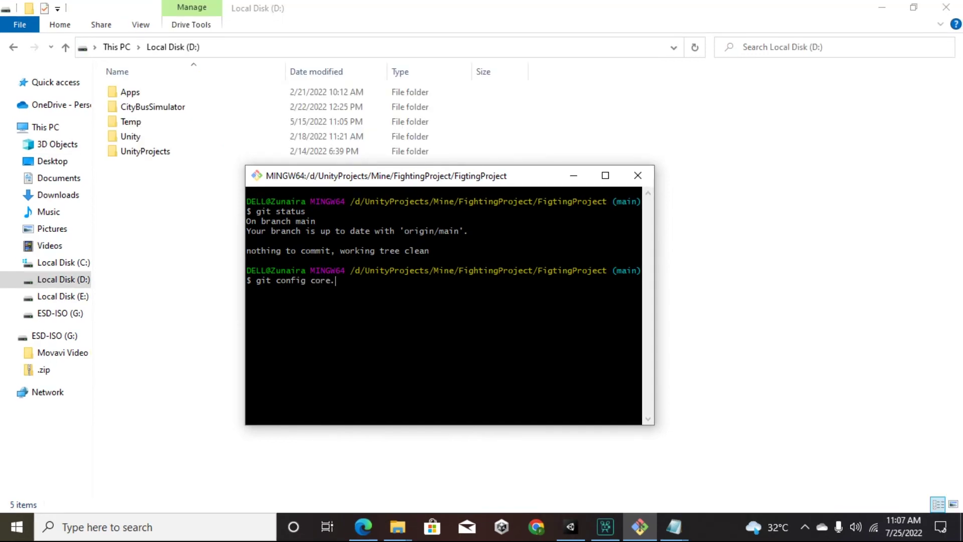
text(long)
text(paths )
text(true)
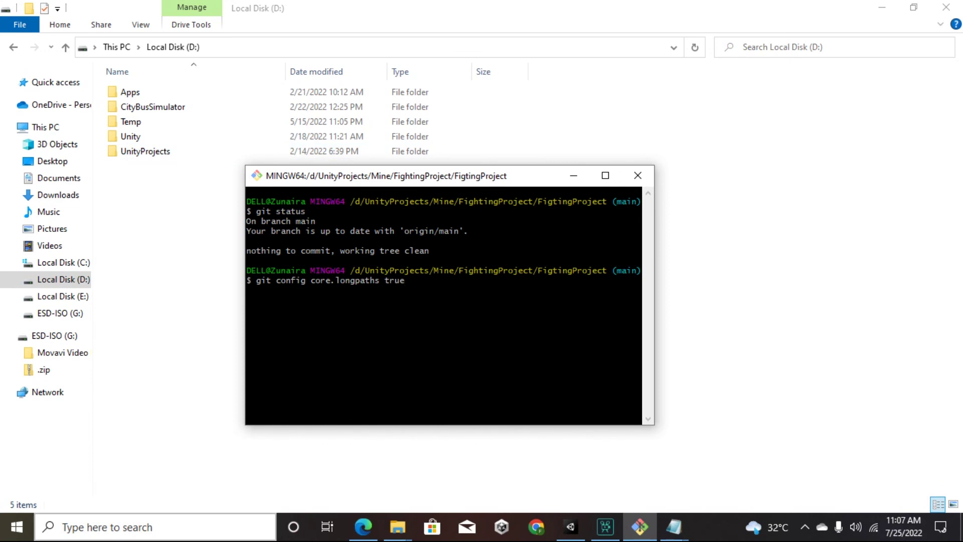
Step: Search Windows for 'git', fixing a typo, and highlight the Git Bash result
click(150, 527)
text(g)
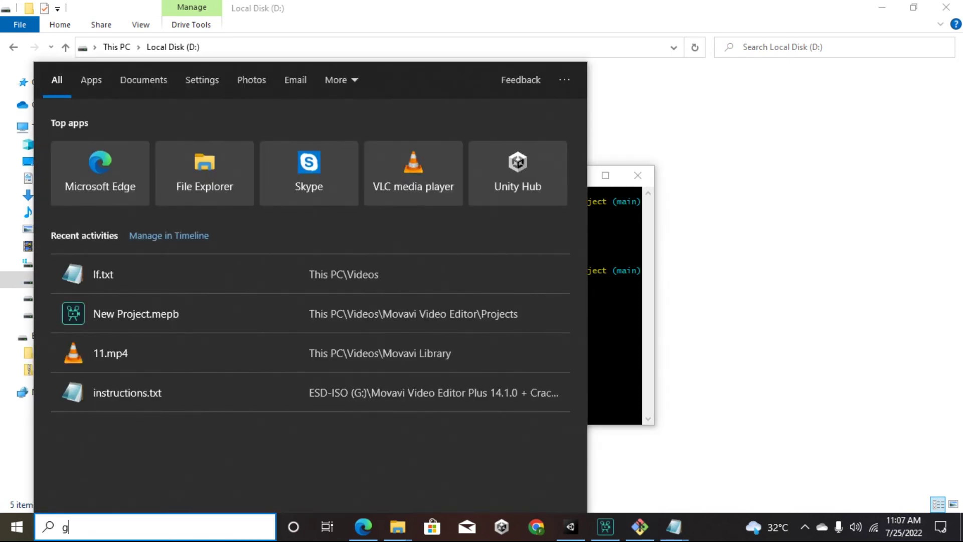
text(irt)
key(BackSpace)
key(BackSpace)
text(t)
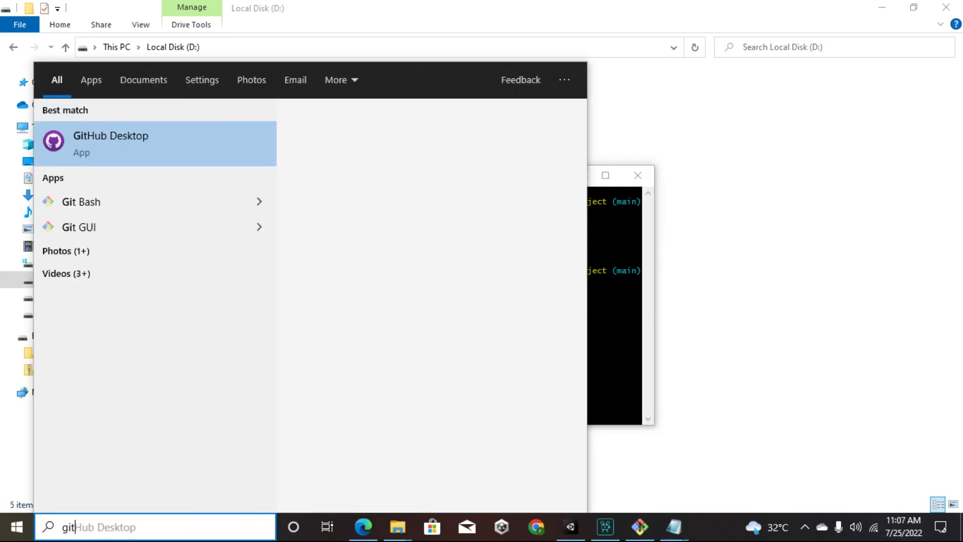
key(Down)
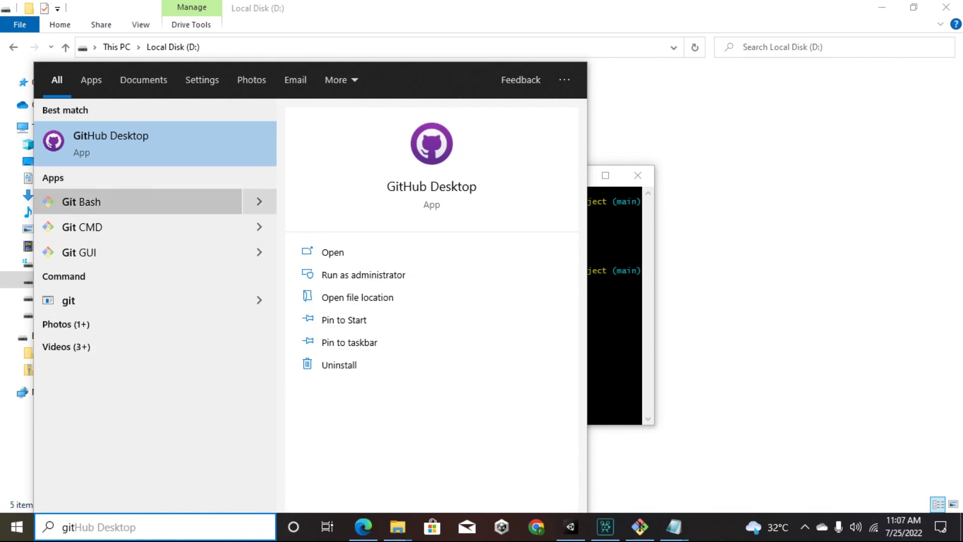